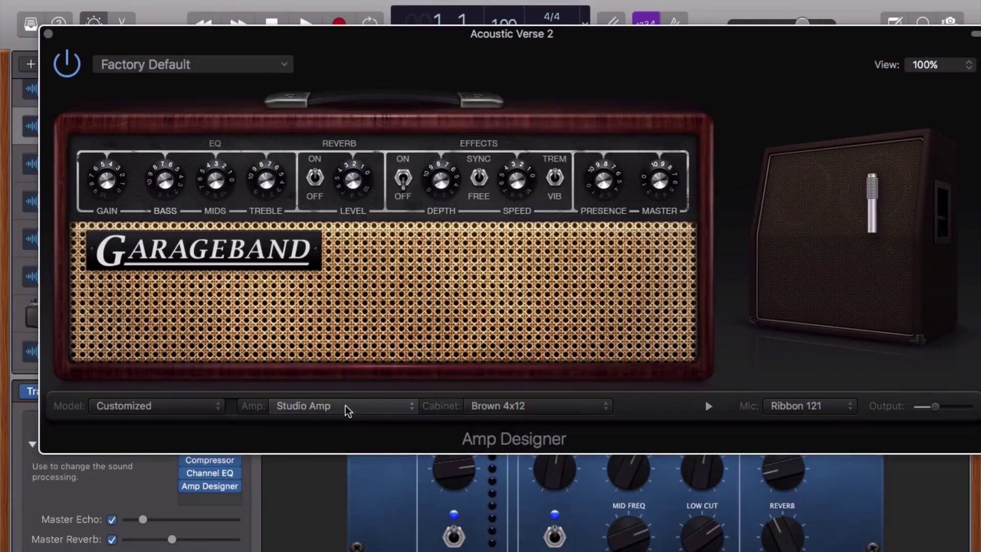
# Step: Switch the Acoustic Verse 2 amp to Small Tweed Amp, then reopen the amp model list
pyautogui.click(348, 410)
pyautogui.click(348, 226)
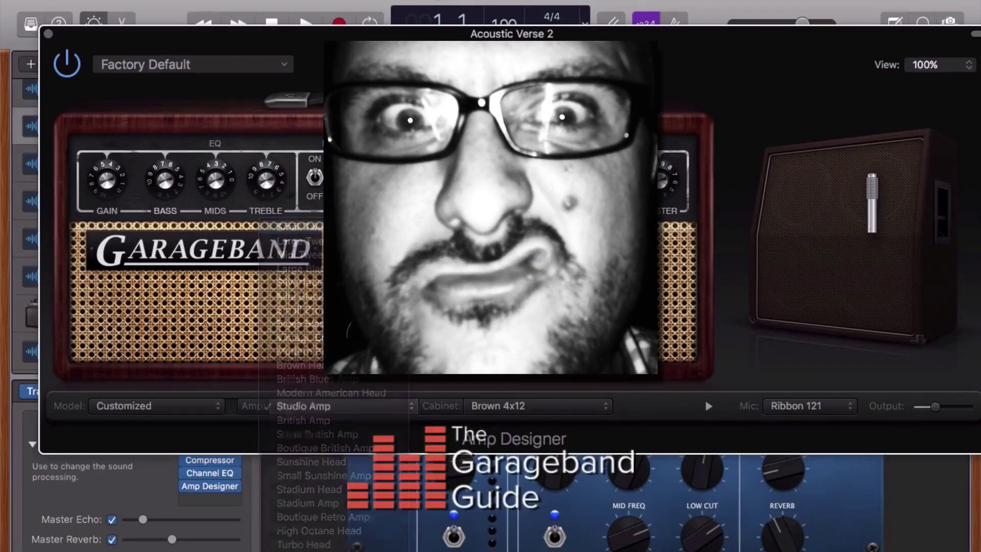
pyautogui.click(317, 411)
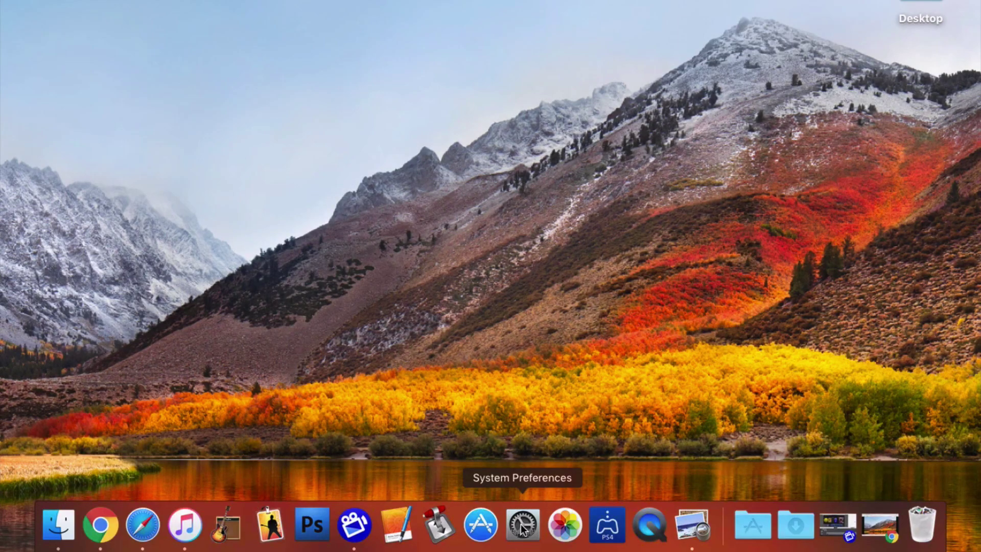
# Step: Open System Preferences, move its window toward the centre, and go to Energy Saver
pyautogui.click(522, 526)
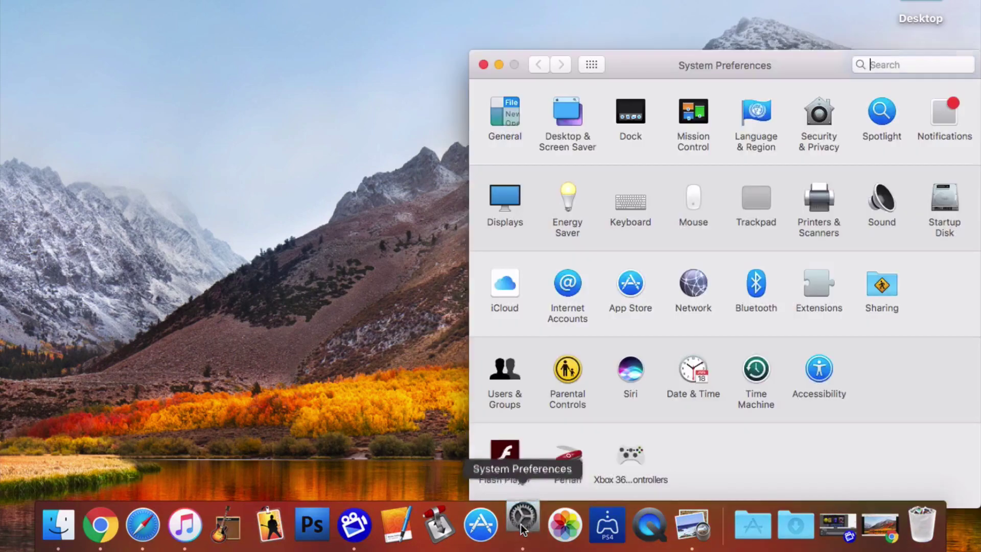
pyautogui.moveTo(634, 50); pyautogui.dragTo(428, 40)
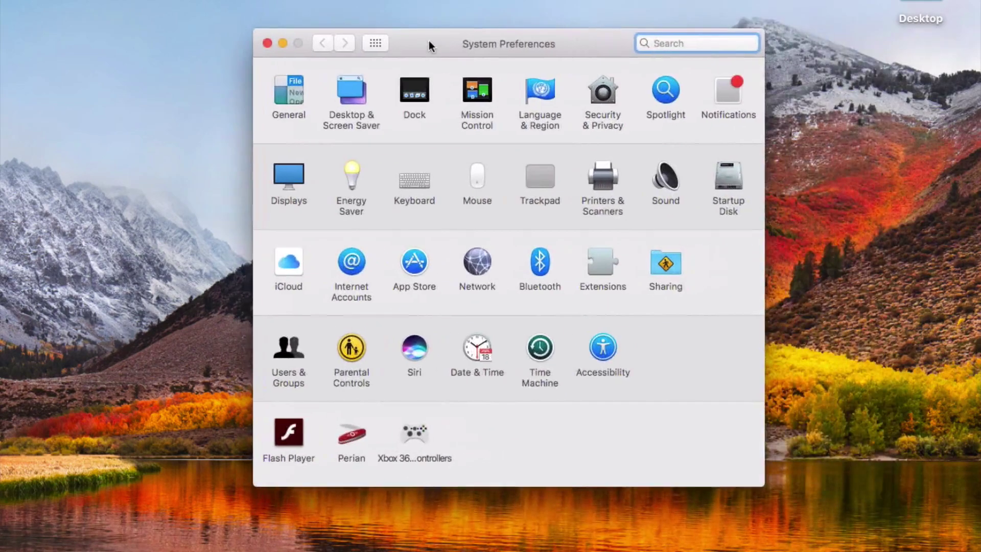
pyautogui.click(348, 177)
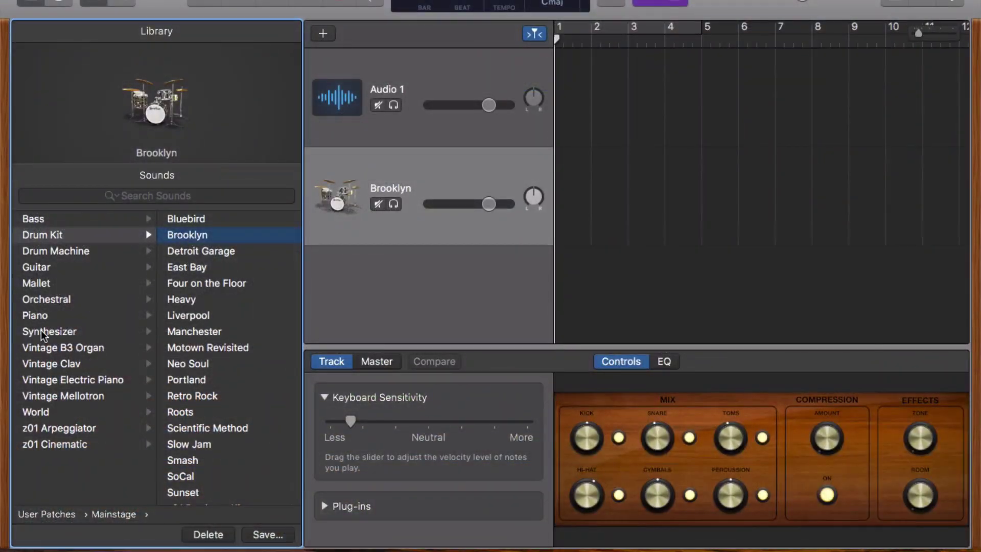
# Step: Load Synthesizer > EDM Bass sounds: Frozen Bass Waves, Grinding Rhythm, Grunge Wobble, Heavy Rotation, Heavy Wobble
pyautogui.click(43, 332)
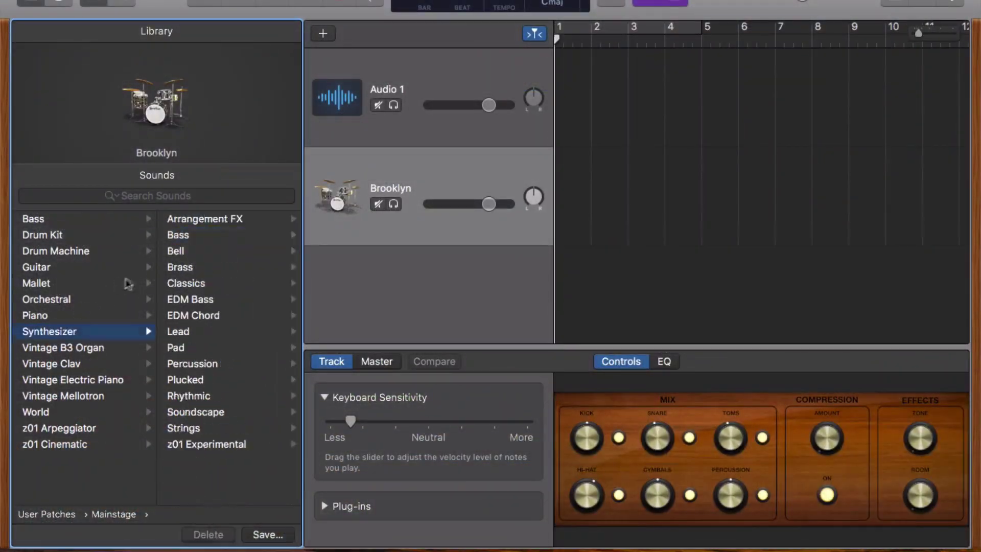
pyautogui.click(177, 300)
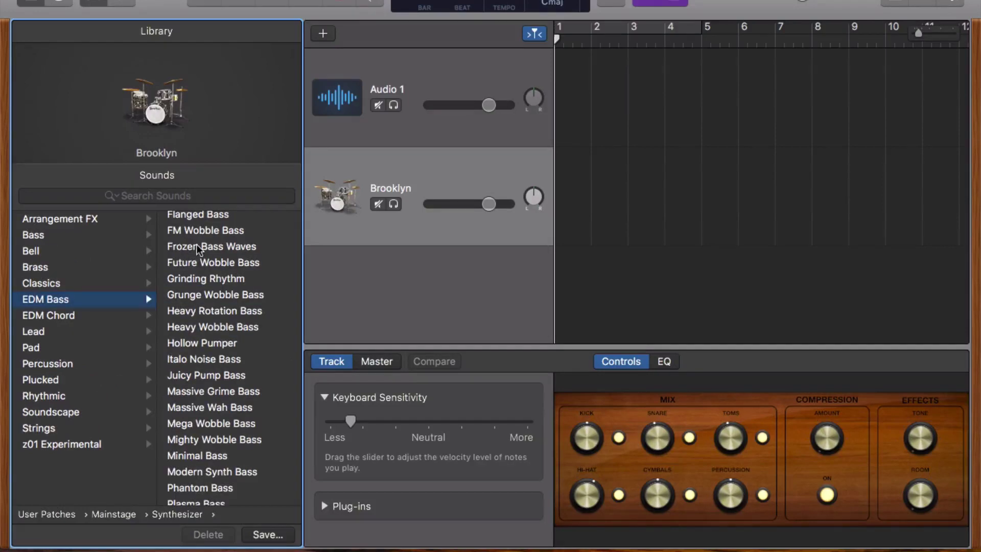
pyautogui.click(198, 245)
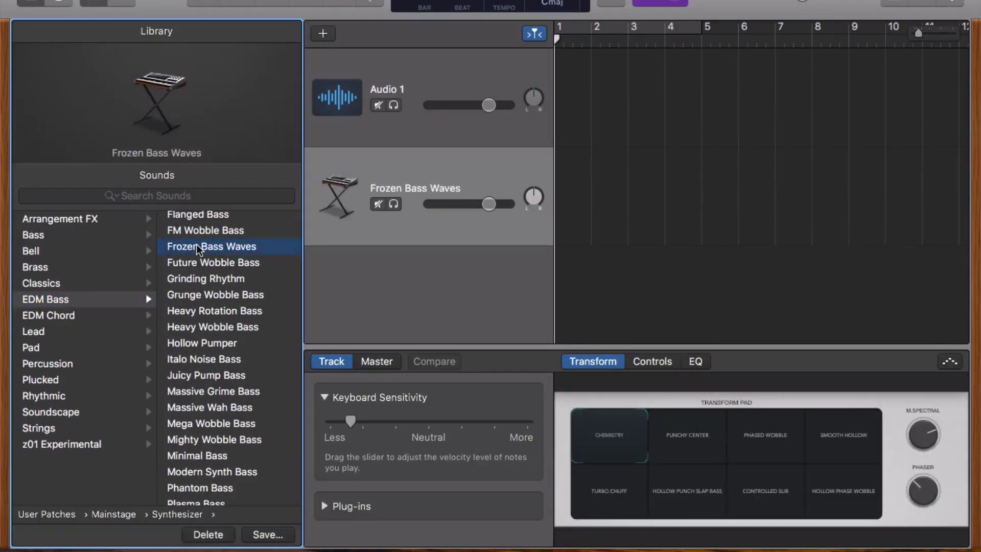
pyautogui.click(203, 276)
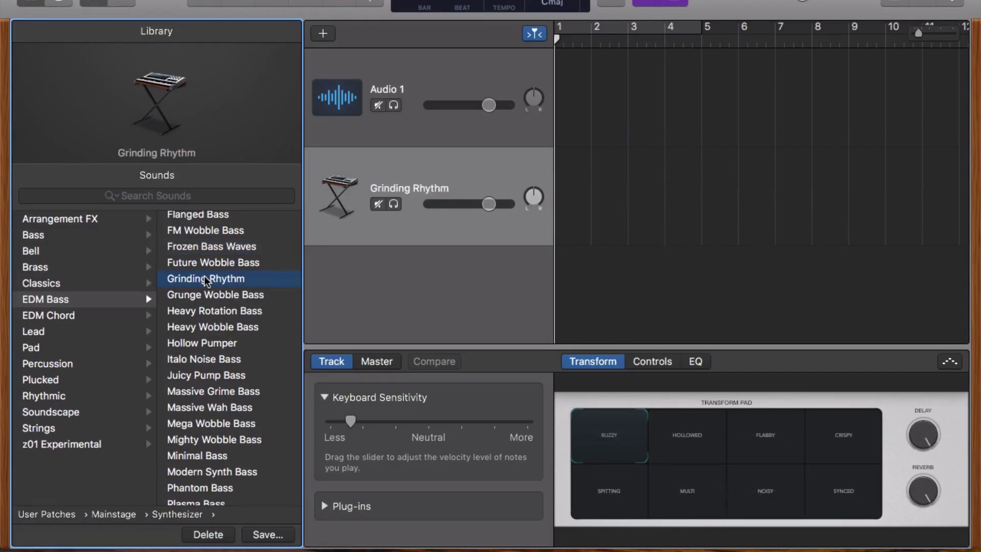
pyautogui.press('Down')
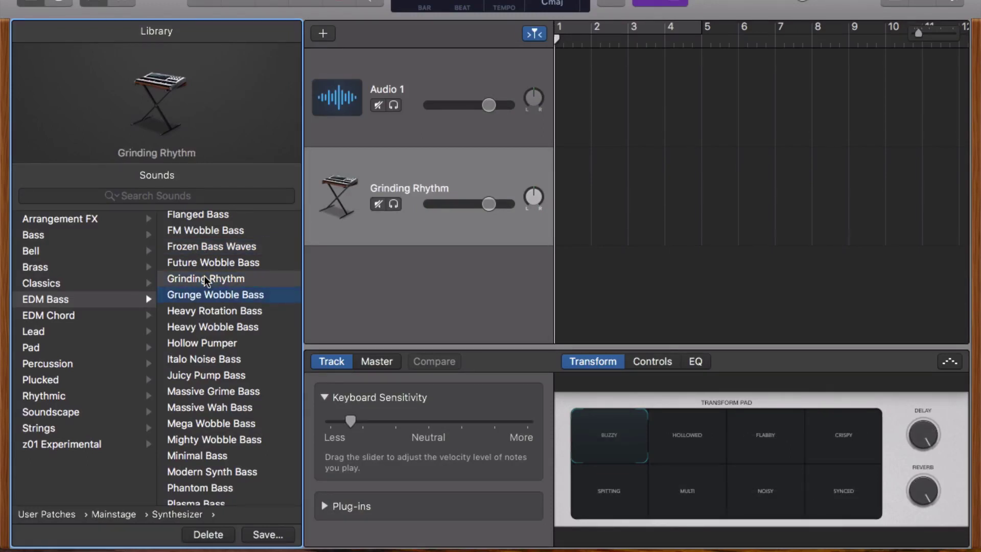
pyautogui.press('Down')
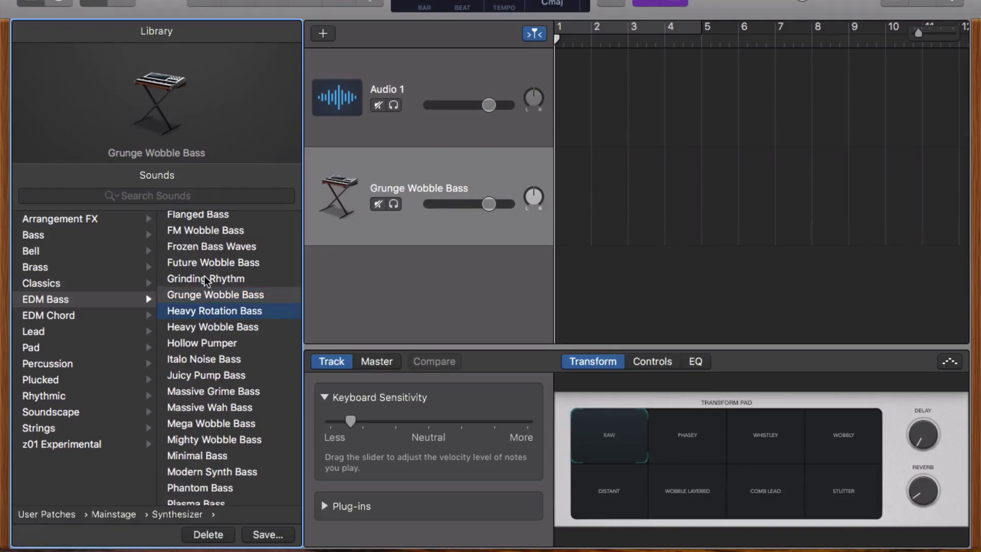
pyautogui.press('Down')
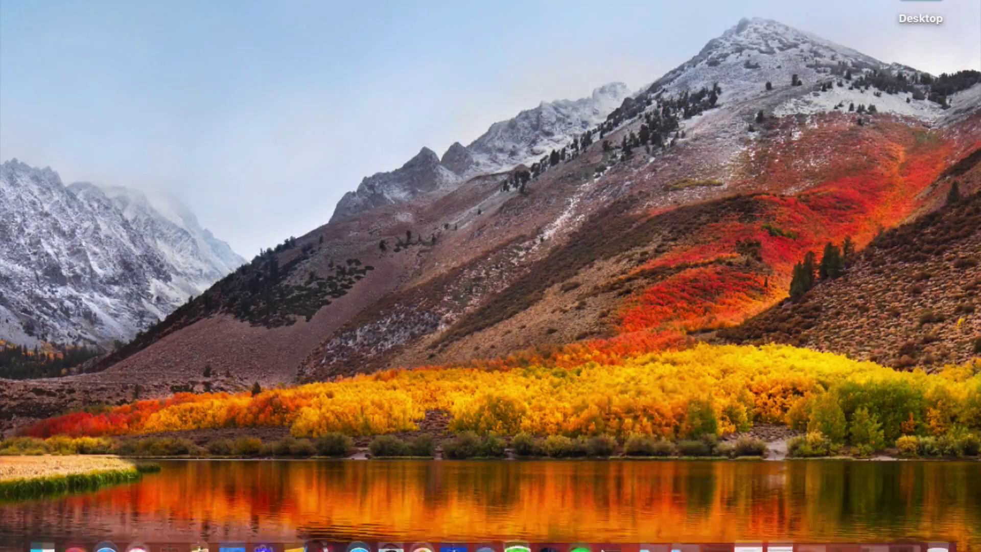
# Step: Quit Spotify and PureVPN, then choose Restart from the Apple menu
pyautogui.rightClick(597, 532)
pyautogui.click(603, 484)
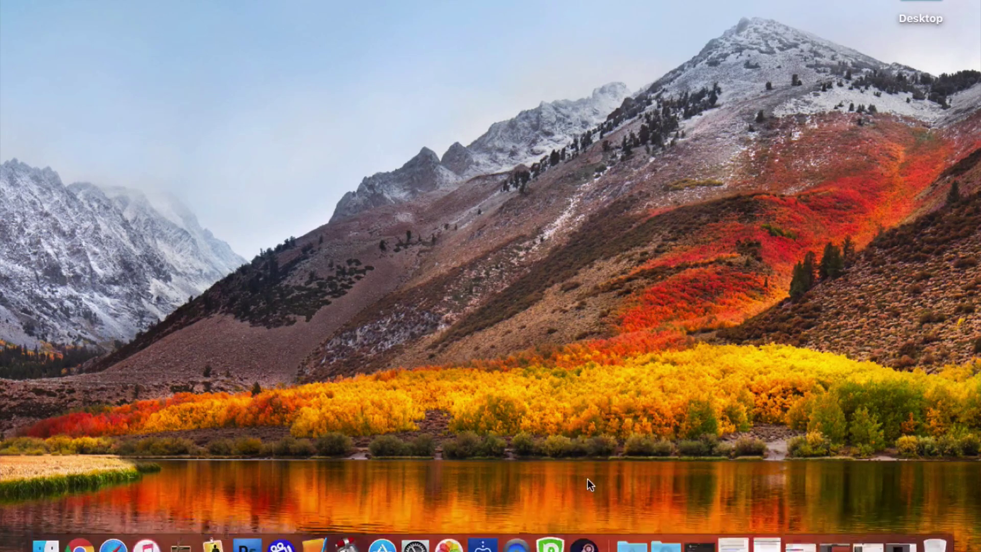
pyautogui.click(574, 480)
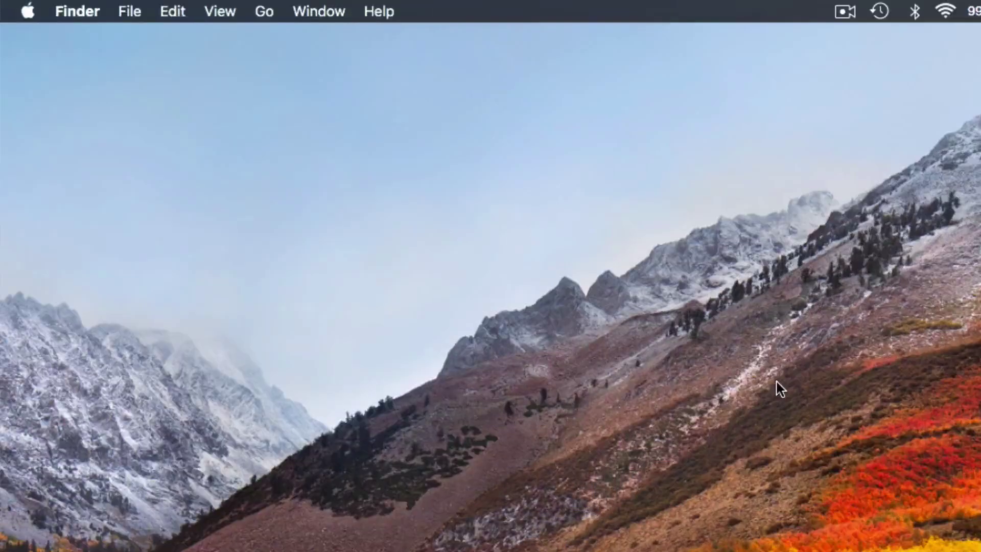
pyautogui.click(28, 12)
pyautogui.click(85, 205)
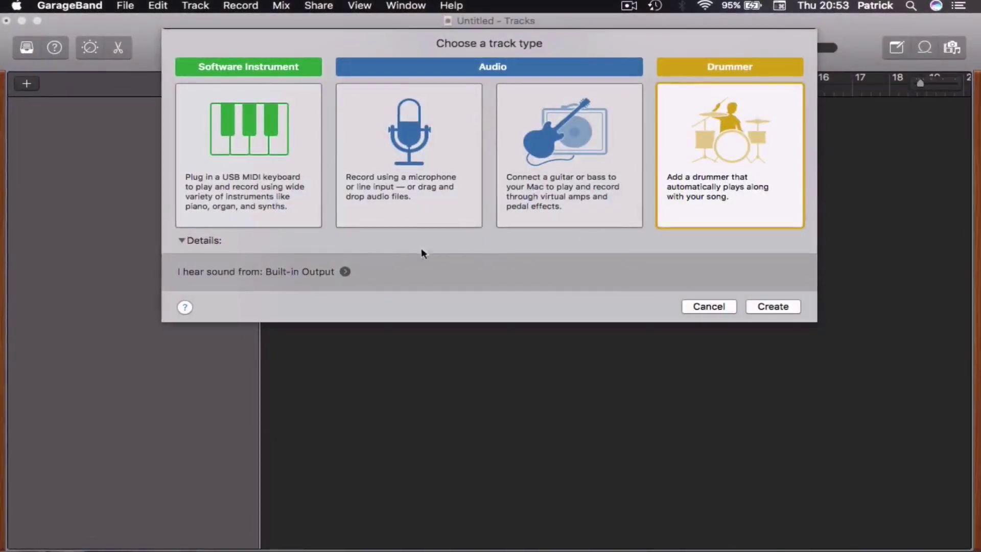
# Step: Create a software instrument track and play a few notes on the Classic Electric Piano
pyautogui.click(237, 171)
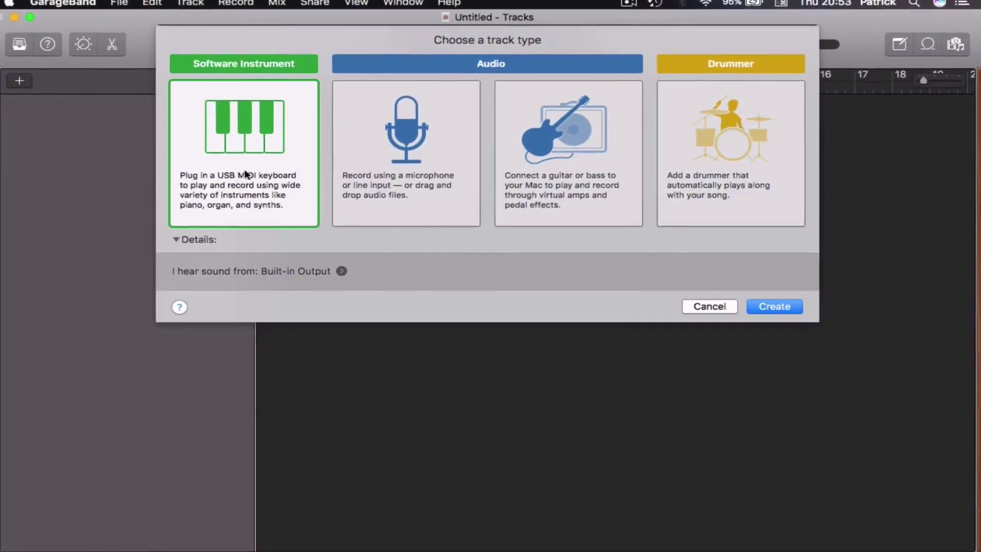
pyautogui.click(774, 306)
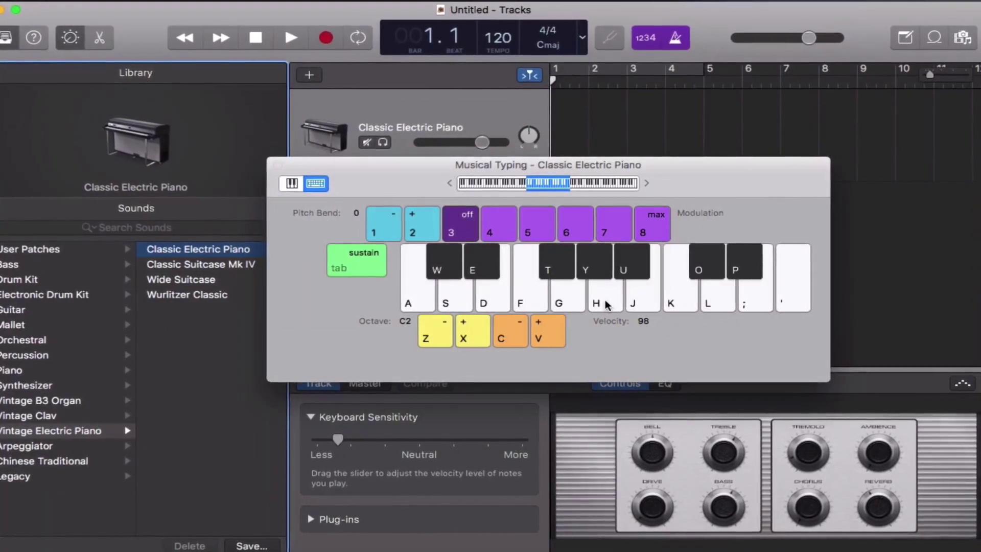
pyautogui.press('h')
pyautogui.press('k')
pyautogui.press('a')
pyautogui.press('s')
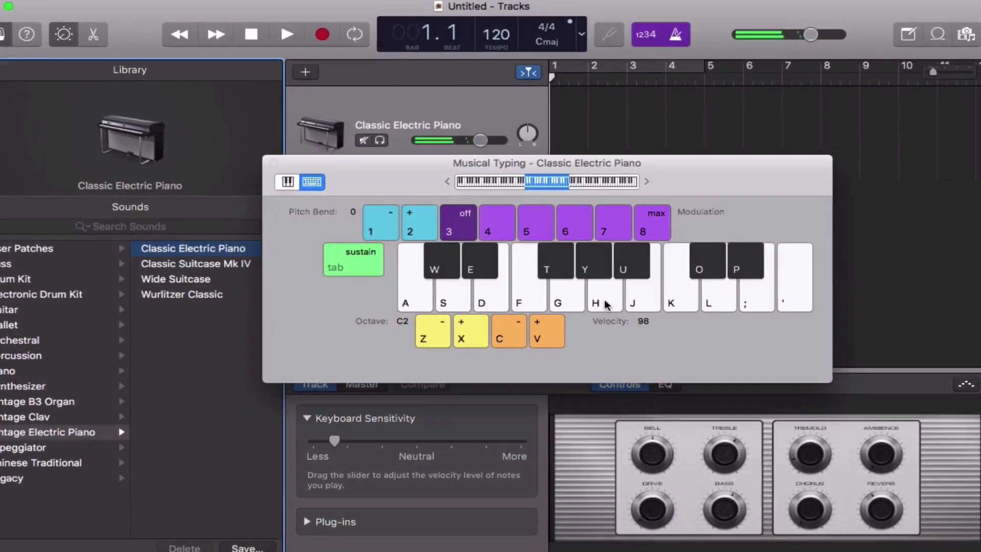
pyautogui.click(274, 162)
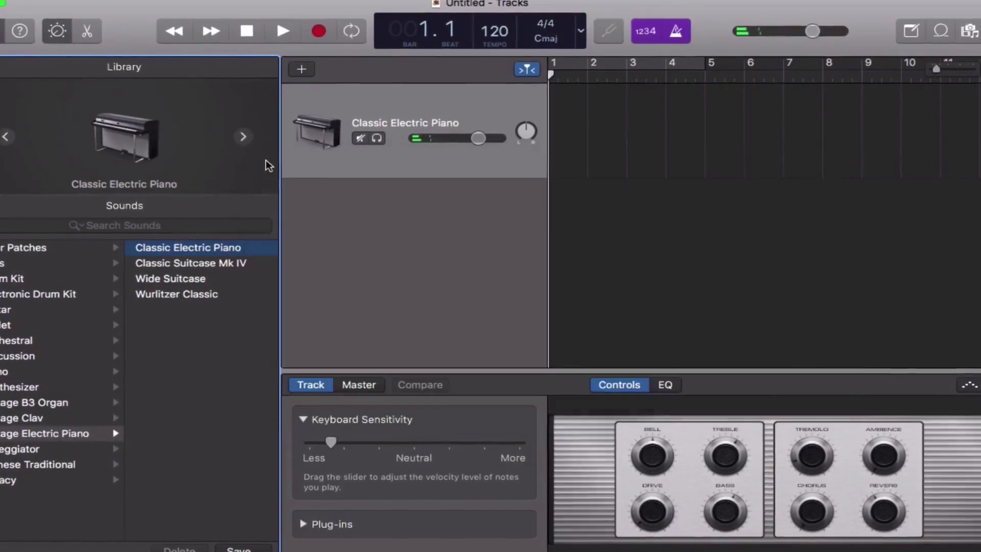
# Step: Show Percussion sounds, switch the keyboard to piano then Musical Typing, and show piano sounds
pyautogui.click(10, 387)
pyautogui.click(8, 356)
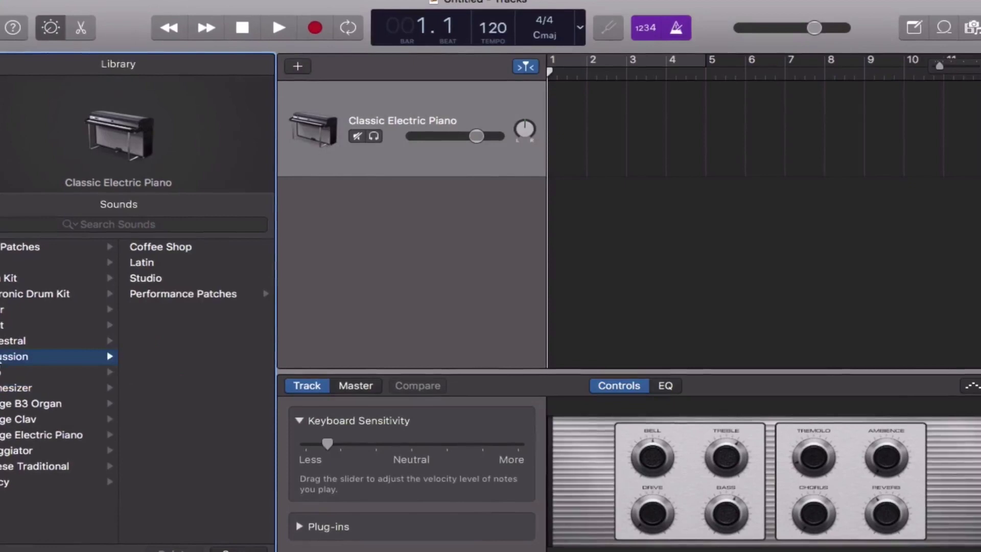
pyautogui.click(388, 1)
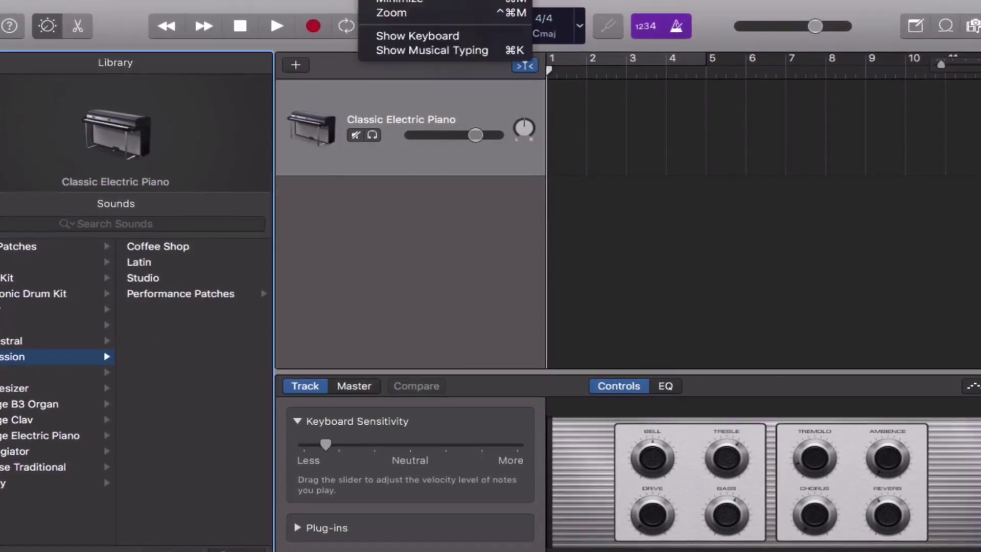
pyautogui.click(401, 34)
pyautogui.click(388, 1)
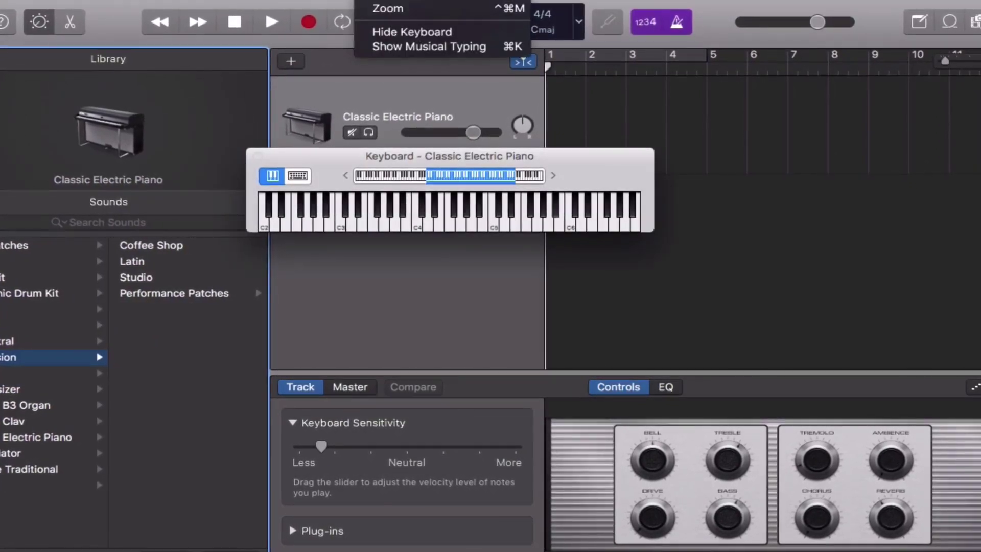
pyautogui.click(387, 45)
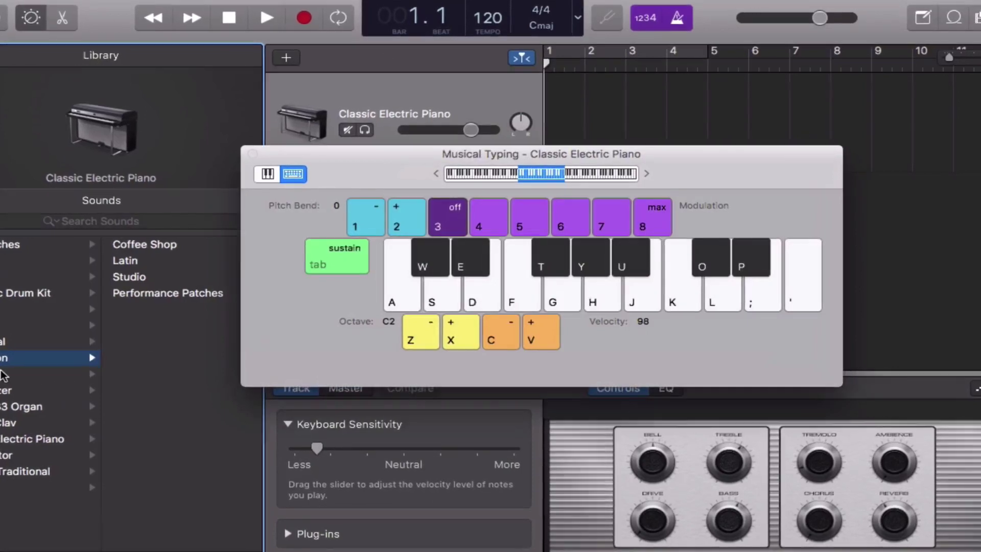
pyautogui.click(3, 376)
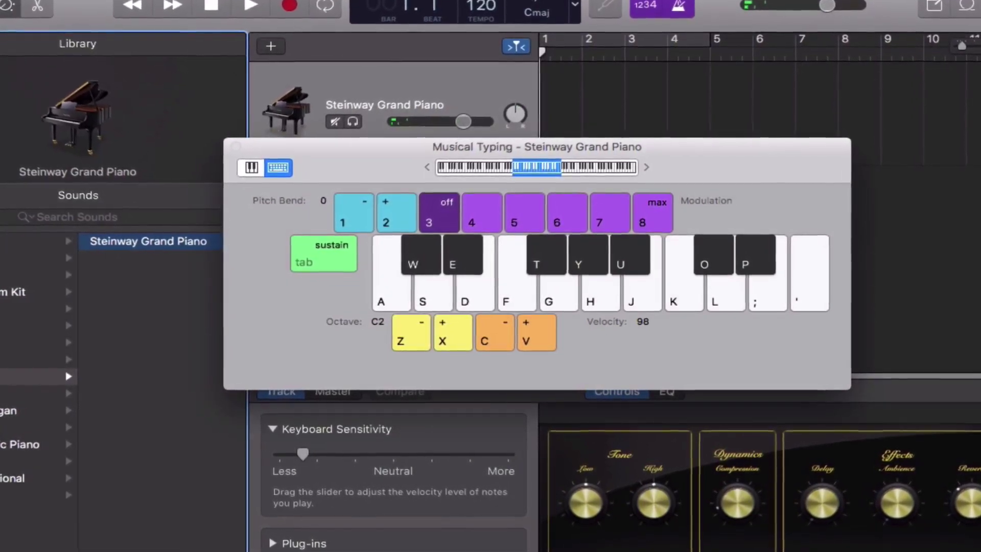
# Step: Load Synthesizer > Synth Chords > Digital Chords and audition it with a few notes
pyautogui.click(2, 461)
pyautogui.click(100, 292)
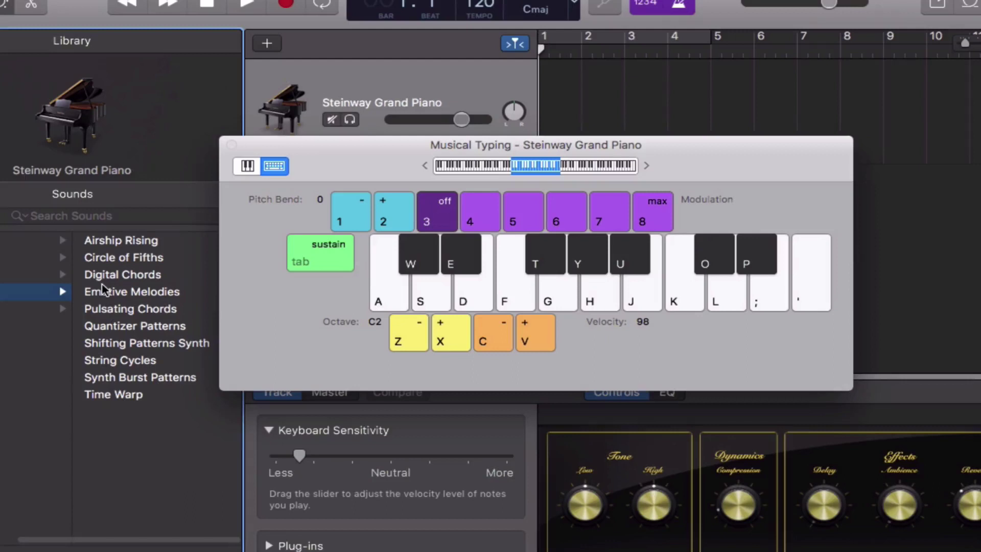
pyautogui.click(122, 273)
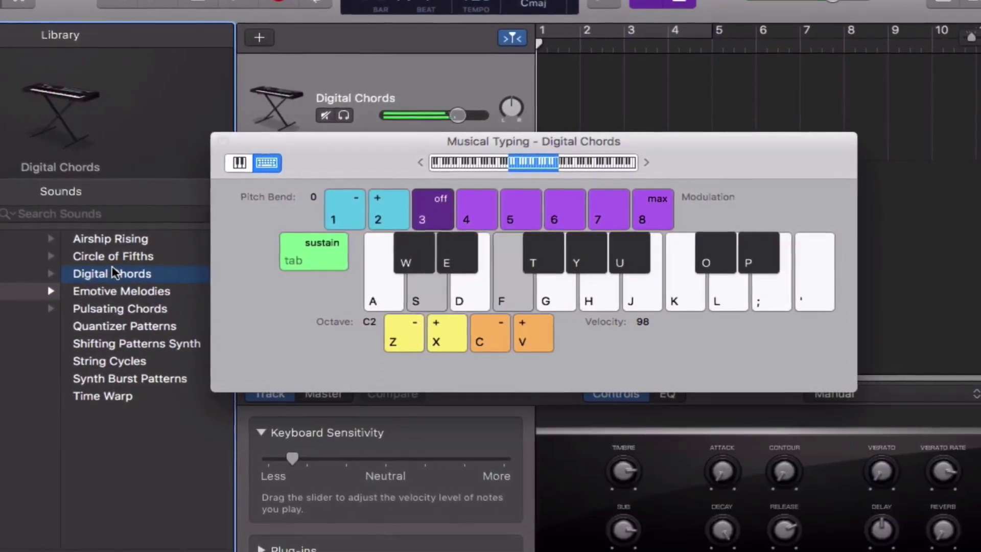
pyautogui.press('f')
pyautogui.press('g')
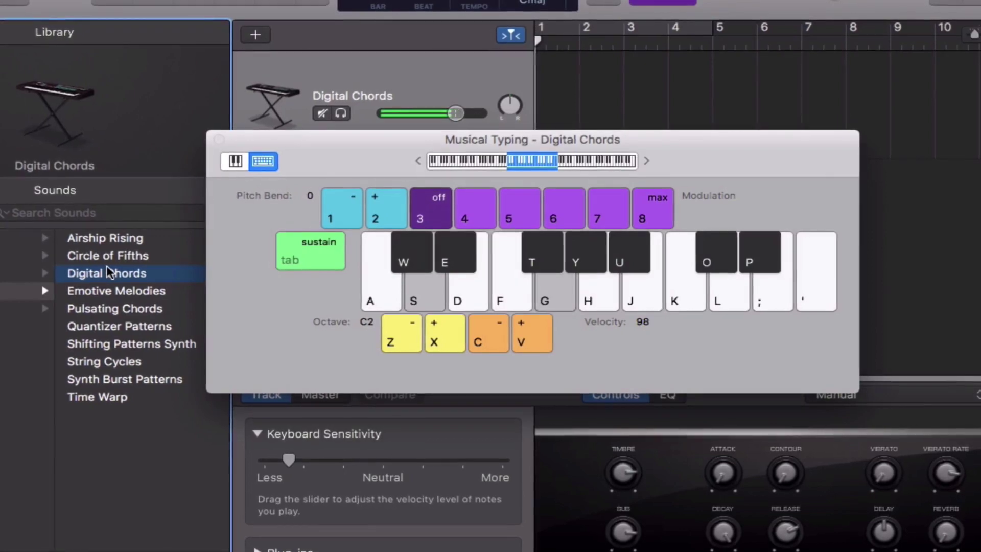
# Step: Audition Time Warp, then load Alien Language and Classic Analog Arp
pyautogui.click(102, 398)
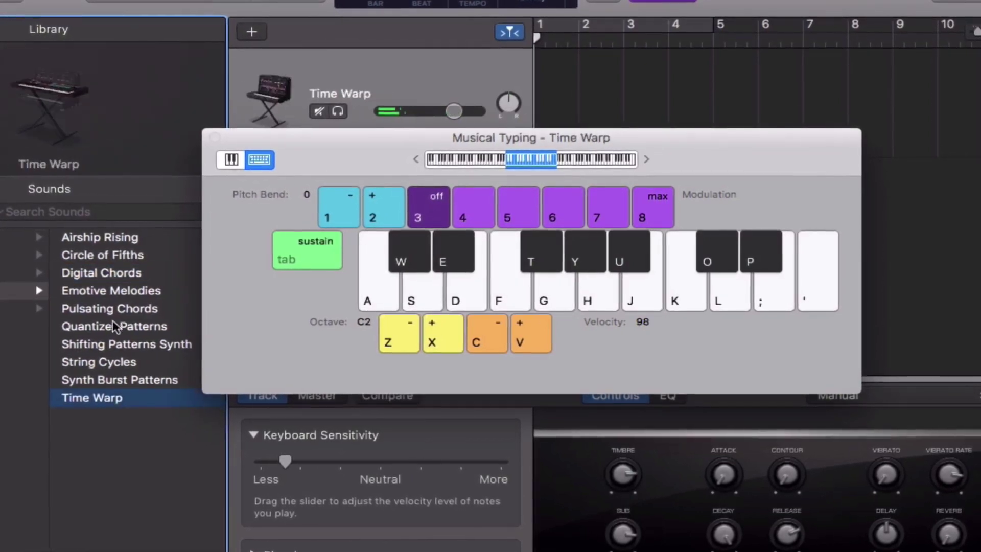
pyautogui.press('d')
pyautogui.press('h')
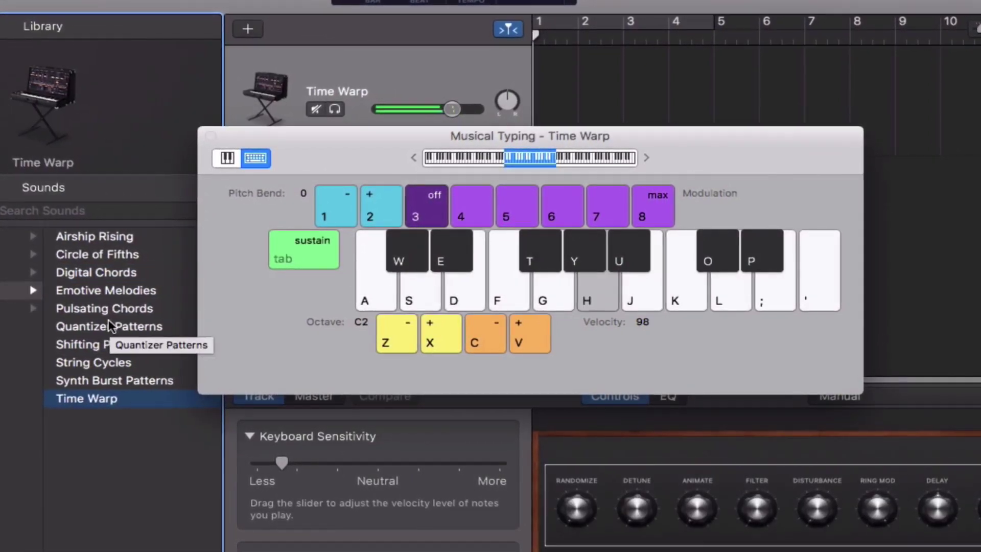
pyautogui.click(63, 239)
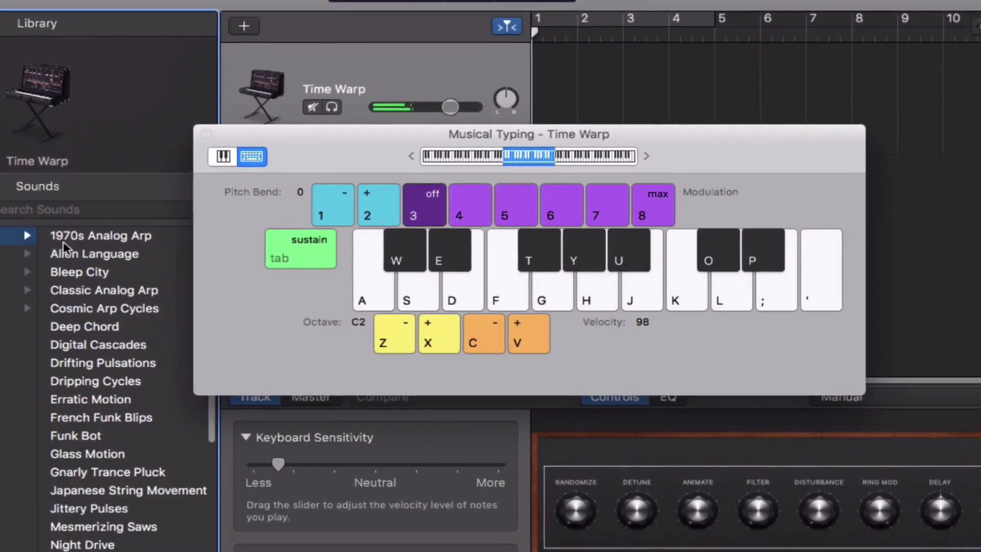
pyautogui.click(85, 252)
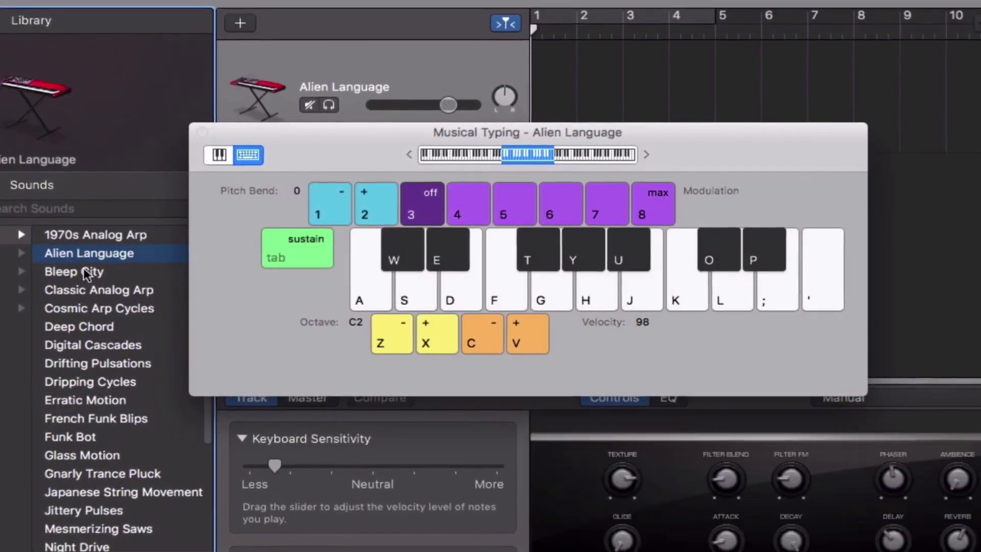
pyautogui.click(86, 289)
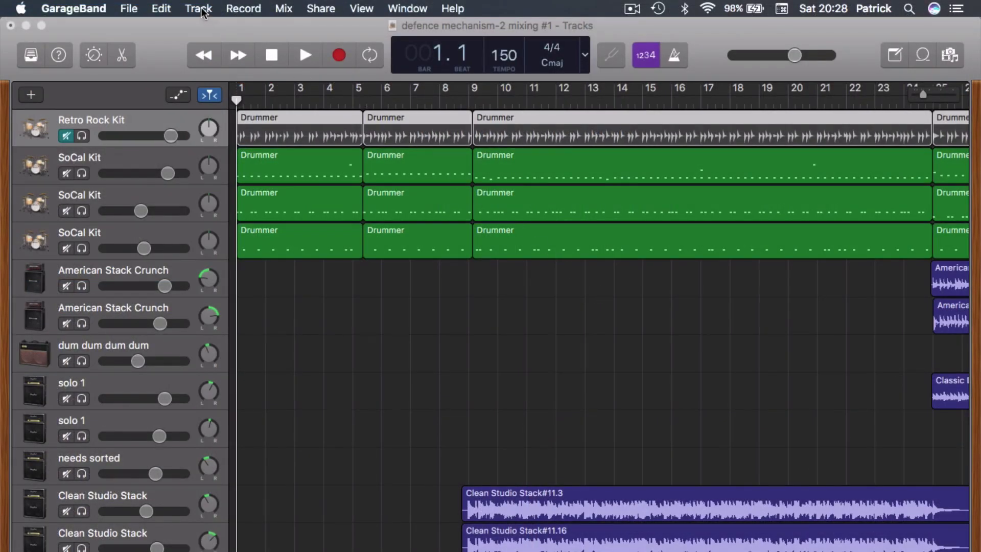
# Step: Tick the Track Lock button in Track > Configure Track Header
pyautogui.click(199, 9)
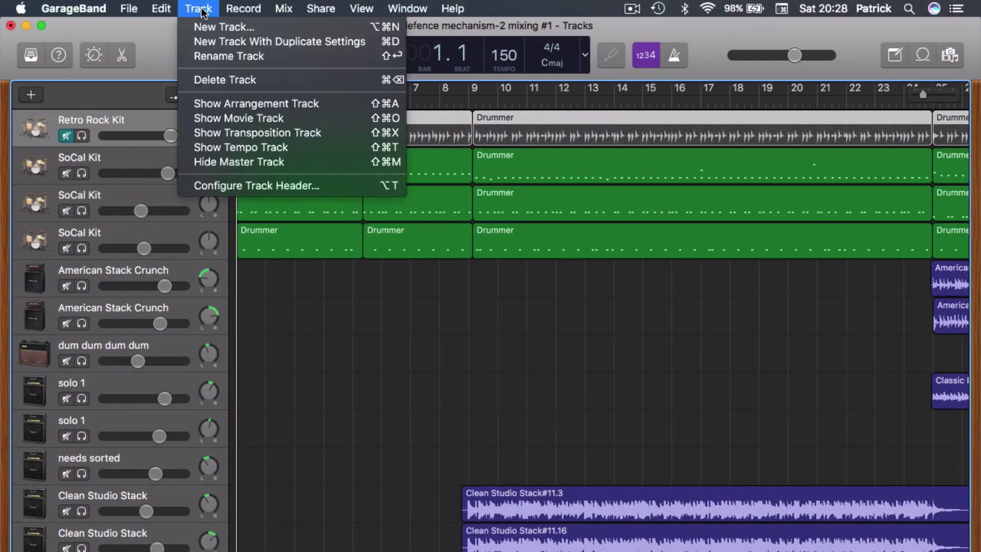
pyautogui.click(256, 185)
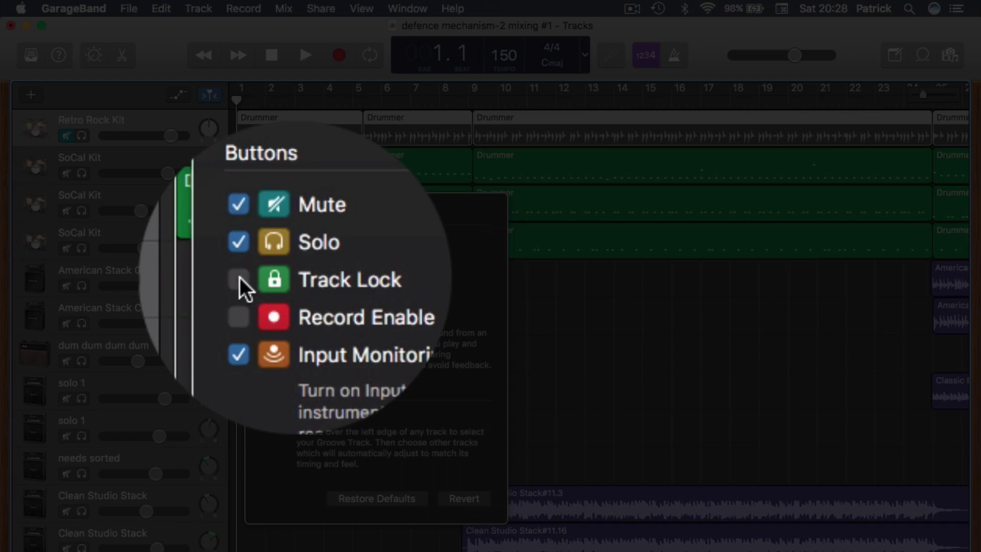
pyautogui.click(269, 280)
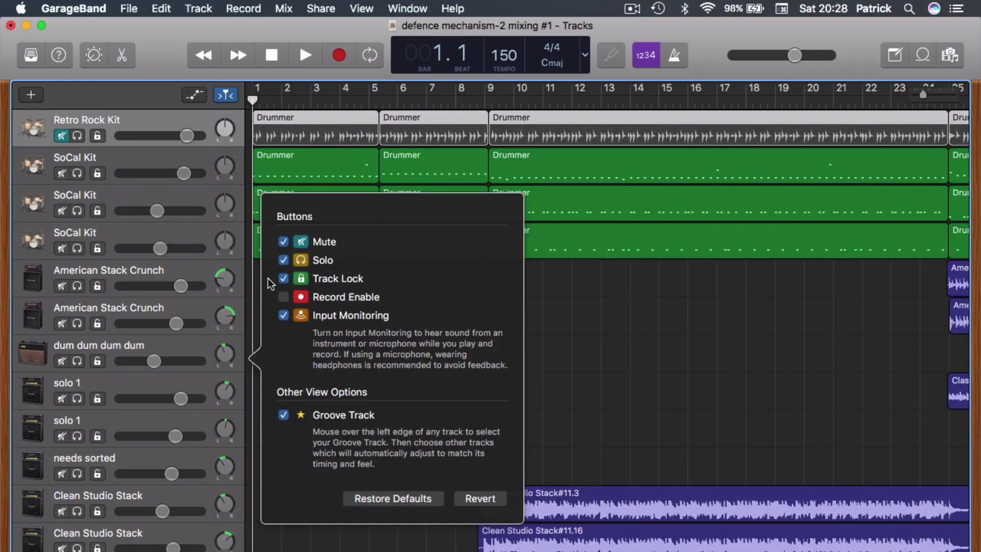
# Step: Close the Configure Track Header popover and start playing the song
pyautogui.click(588, 316)
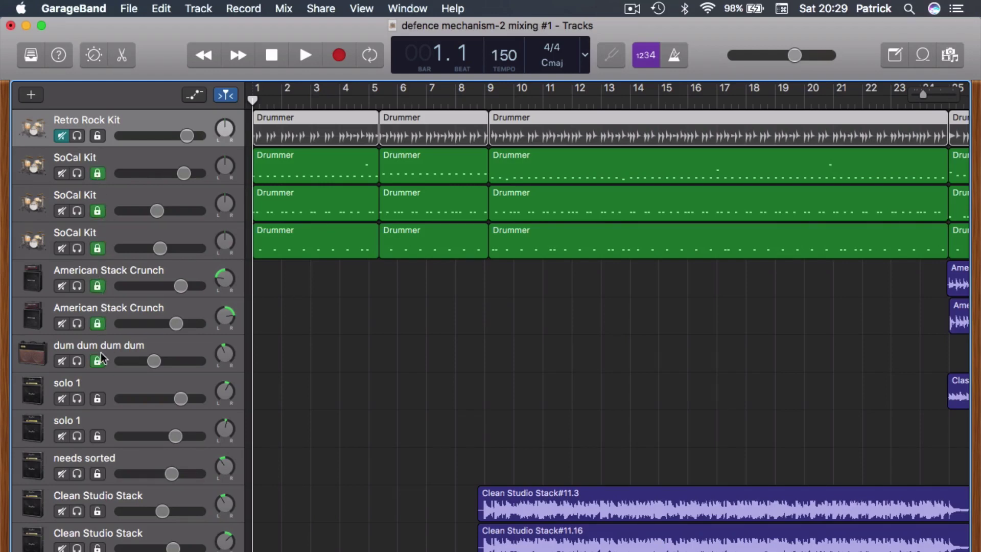
pyautogui.press('space')
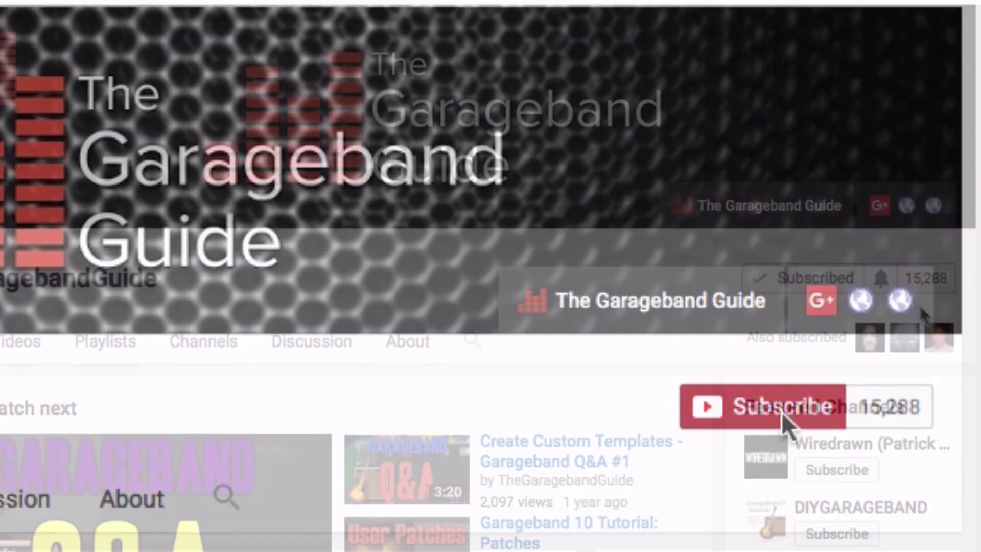
# Step: Subscribe to The Garageband Guide channel and open its bell notification settings
pyautogui.click(789, 422)
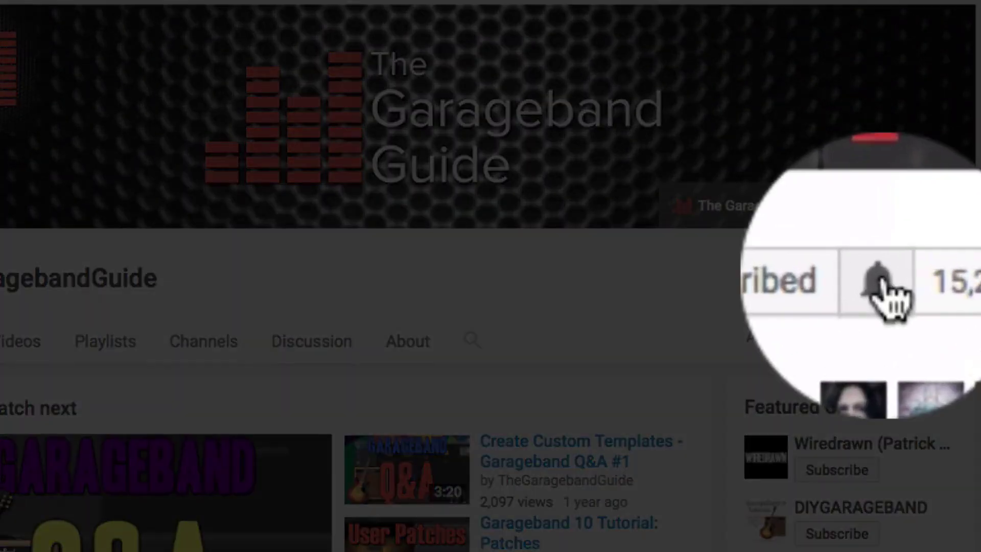
pyautogui.click(881, 280)
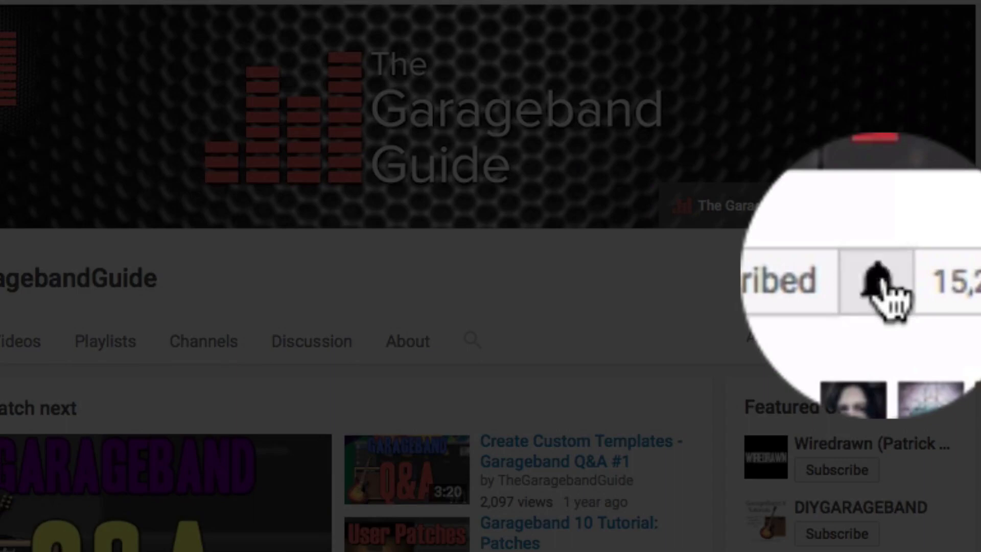